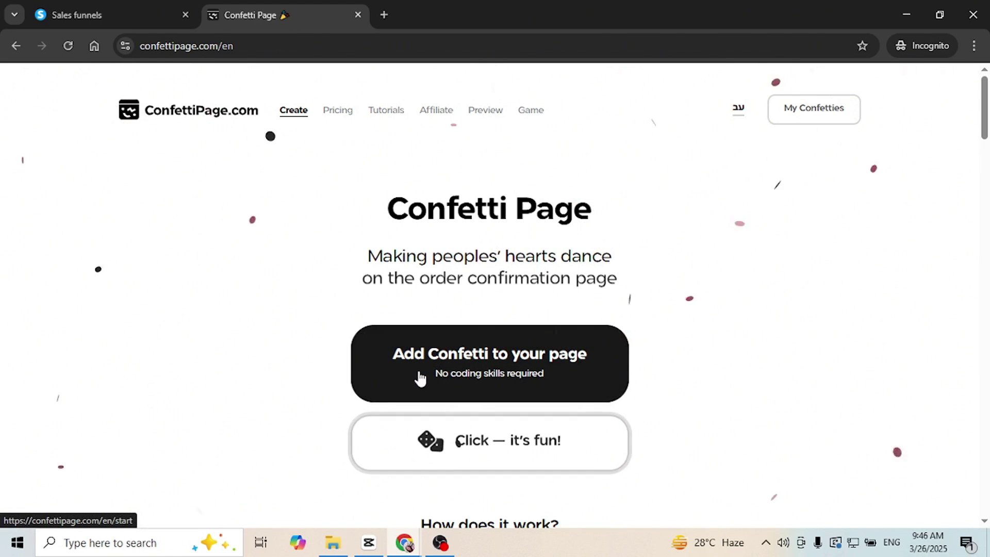
pyautogui.click(471, 377)
pyautogui.click(471, 376)
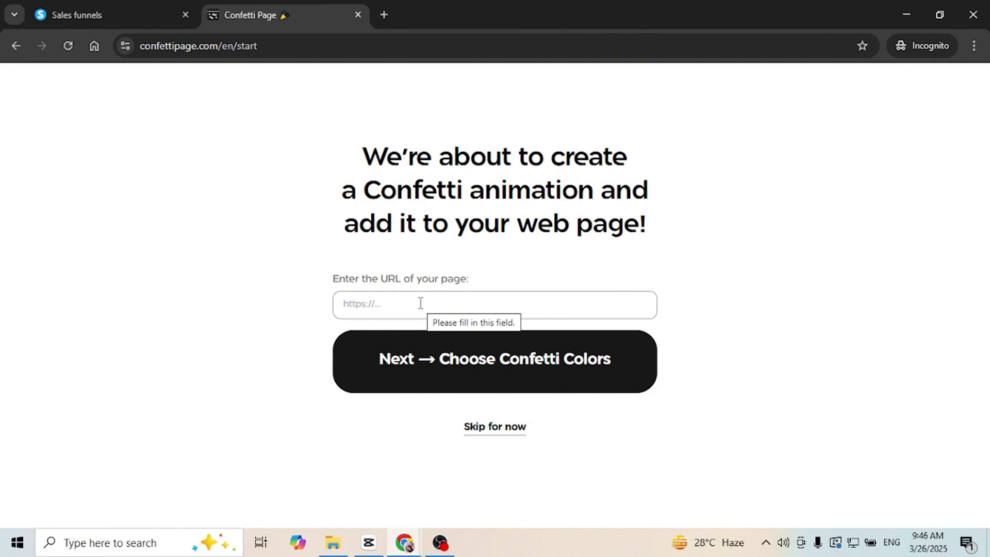
pyautogui.click(420, 303)
pyautogui.write('https://www.funneluxe.com/')
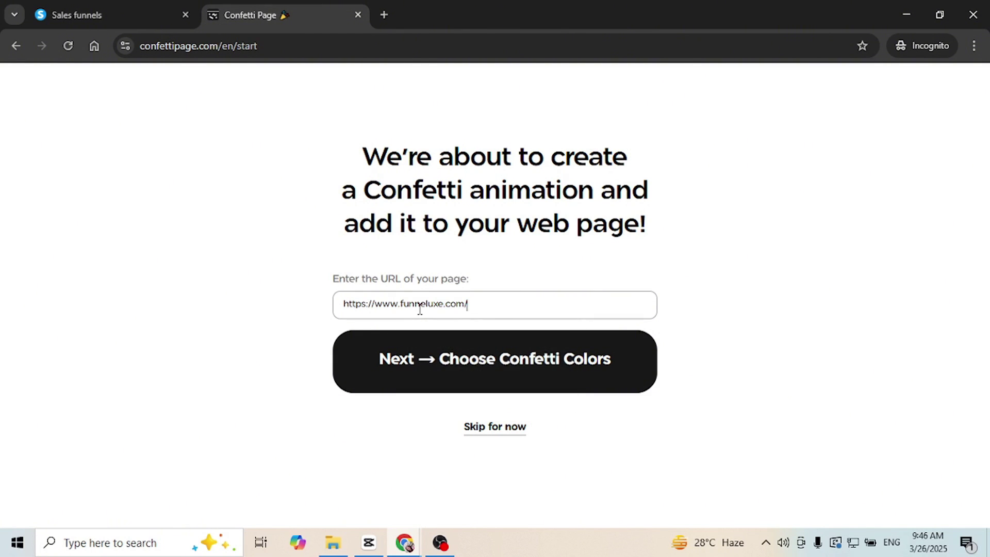
pyautogui.click(464, 371)
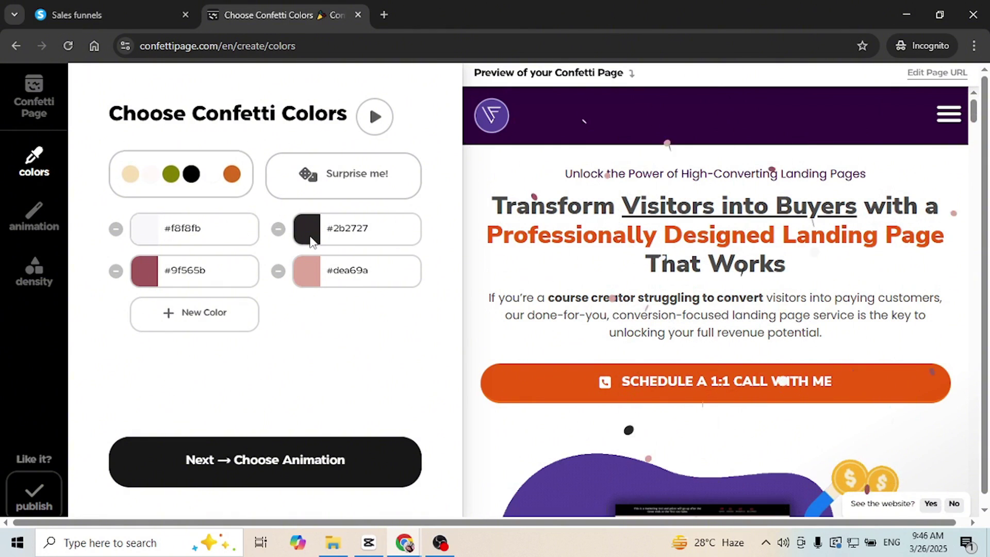
# Step: Customize the confetti palette by changing #2b2727 to #e81919 and #9f565b to #989f56, and adding the color #eaa215
pyautogui.click(311, 241)
pyautogui.click(383, 131)
pyautogui.click(146, 275)
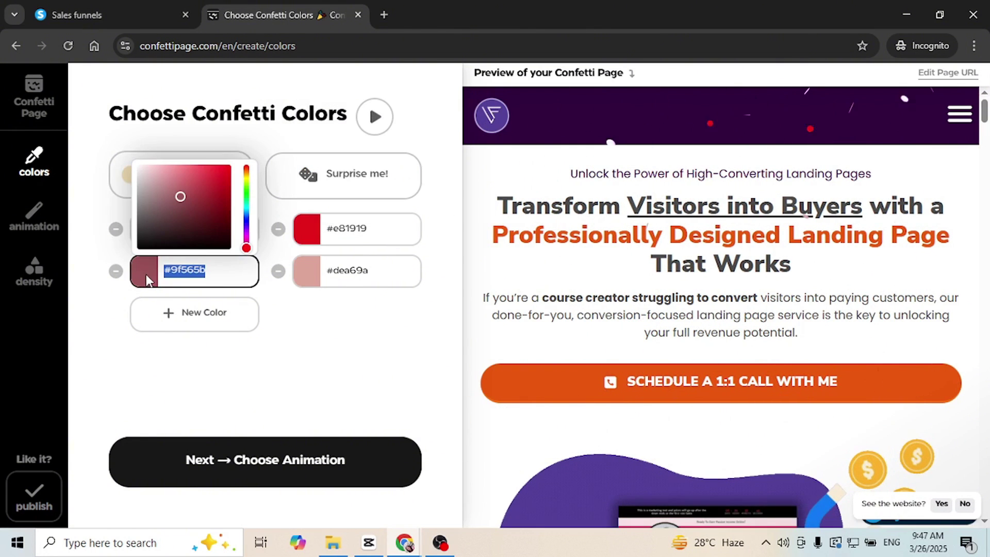
pyautogui.click(247, 180)
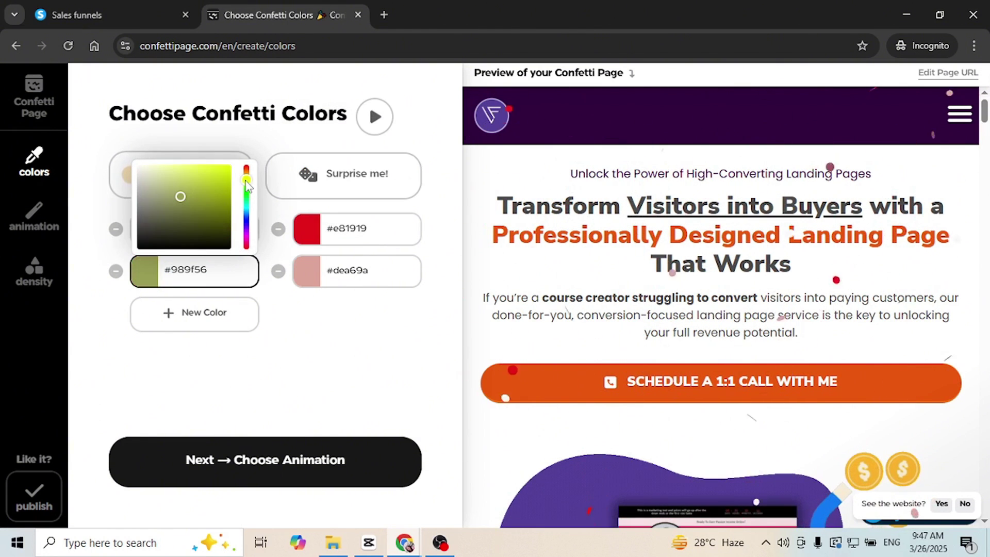
pyautogui.click(260, 227)
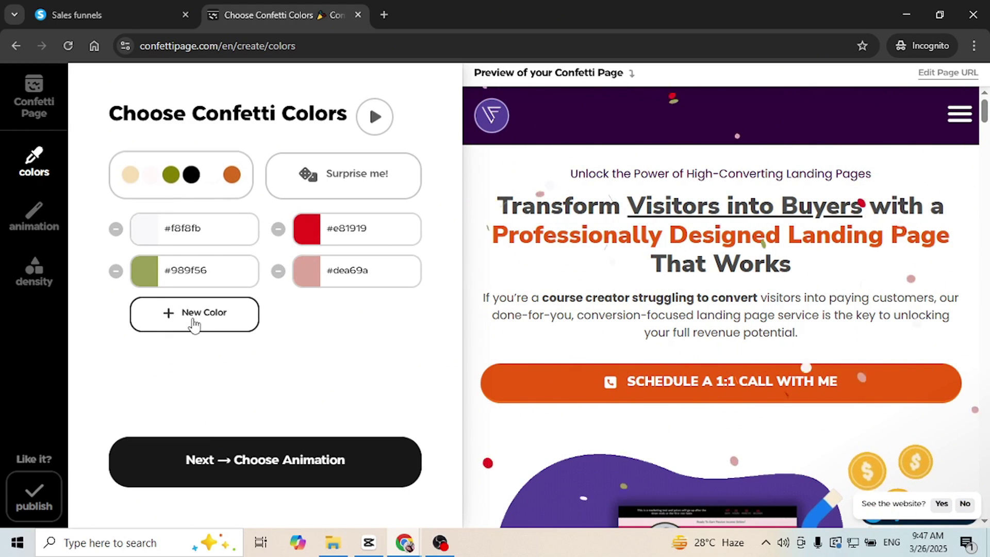
pyautogui.click(194, 324)
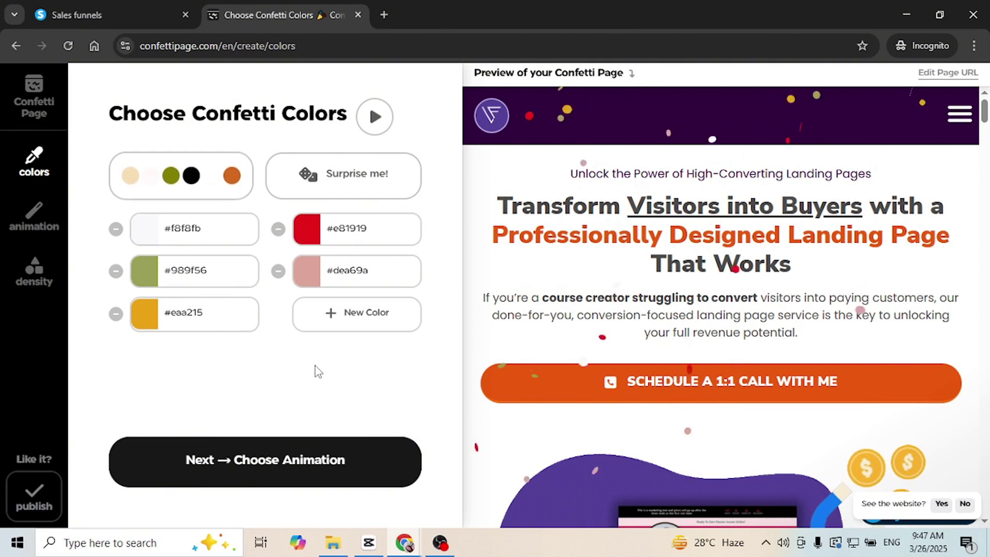
# Step: Try the Fireworks, Pop and Spray animation styles and settle on Spray with the Sprinklers spray type
pyautogui.click(243, 473)
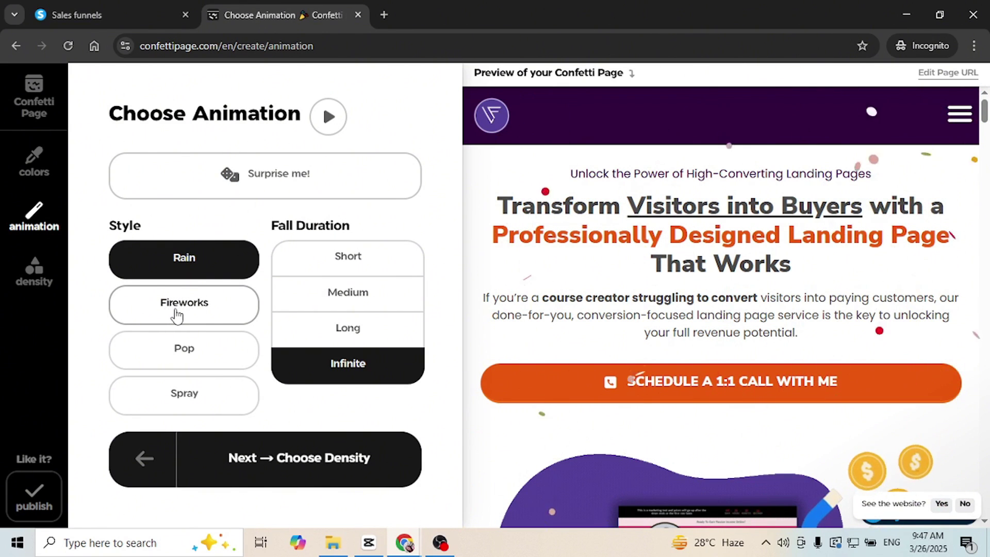
pyautogui.click(177, 316)
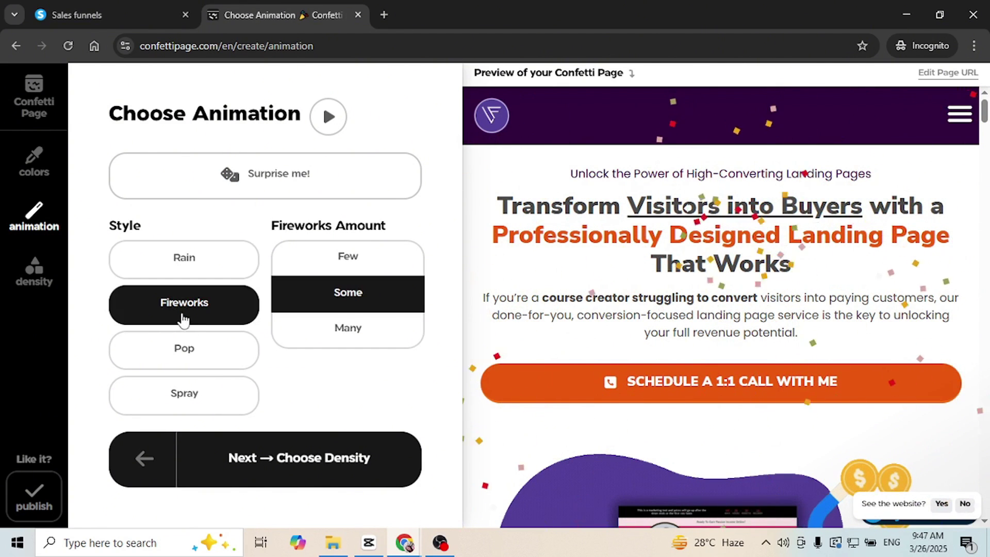
pyautogui.click(179, 358)
pyautogui.click(185, 408)
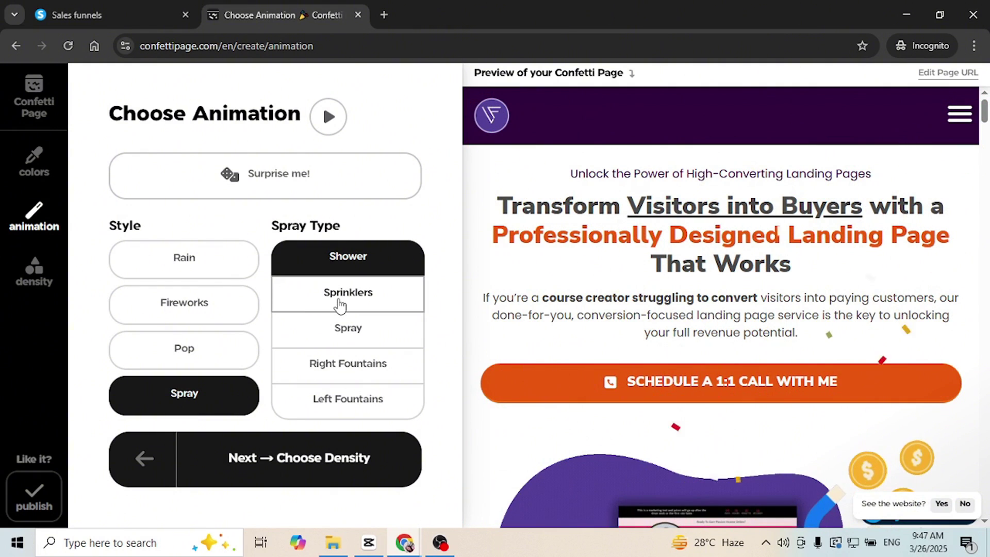
pyautogui.click(339, 305)
pyautogui.click(338, 364)
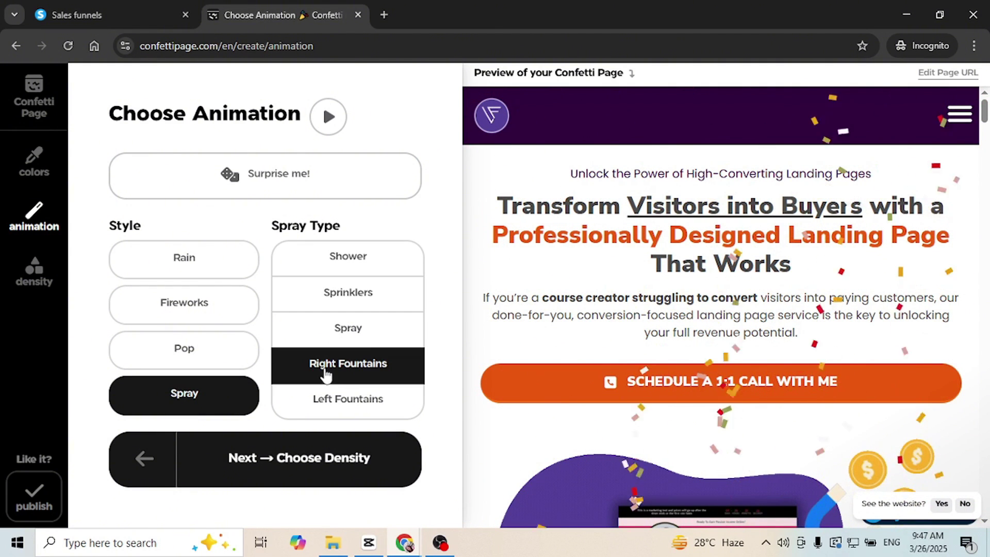
pyautogui.click(331, 305)
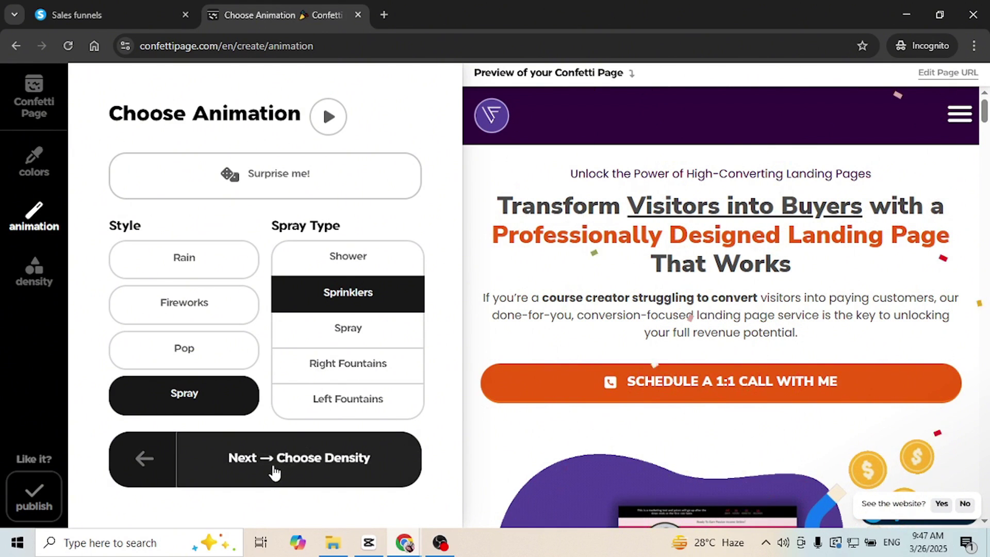
# Step: Set the confetti density to the middle level and leave the size one notch below the biggest
pyautogui.click(275, 471)
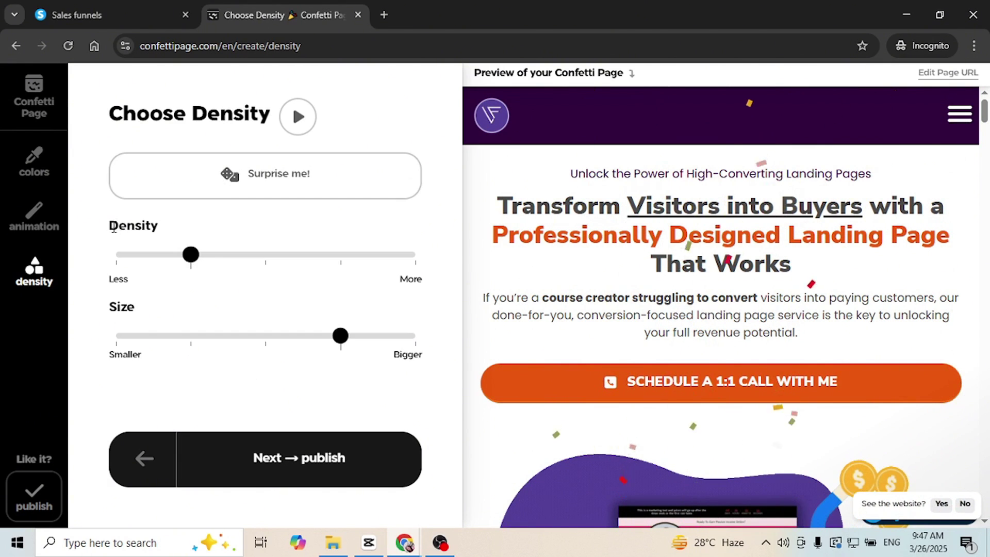
pyautogui.click(200, 263)
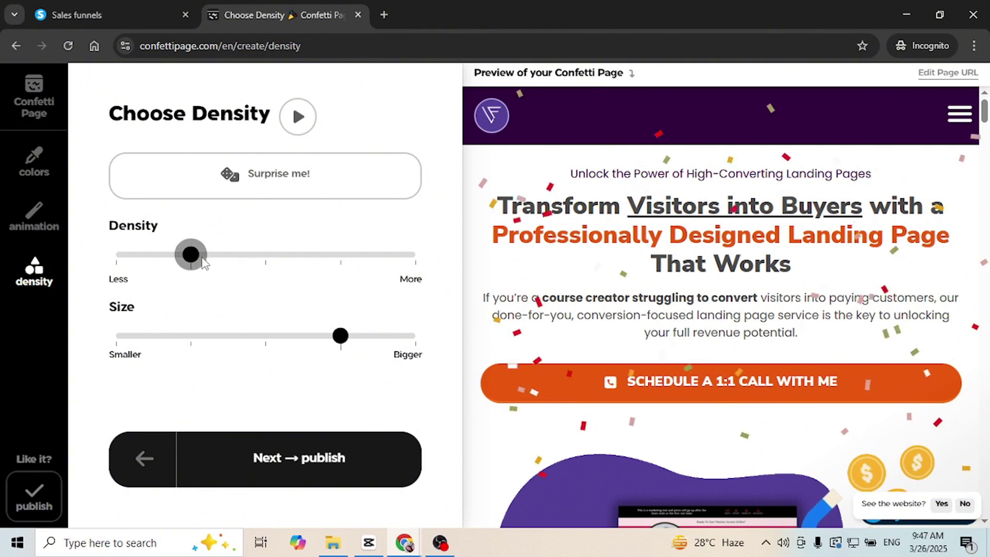
pyautogui.click(236, 264)
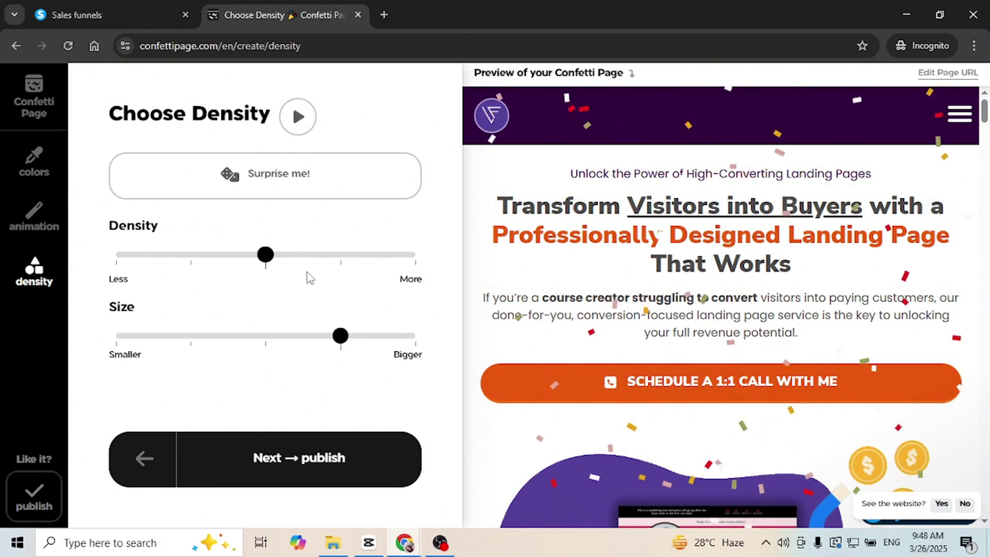
pyautogui.moveTo(316, 338)
pyautogui.mouseDown()
pyautogui.moveTo(175, 338)
pyautogui.moveTo(333, 344)
pyautogui.mouseUp()
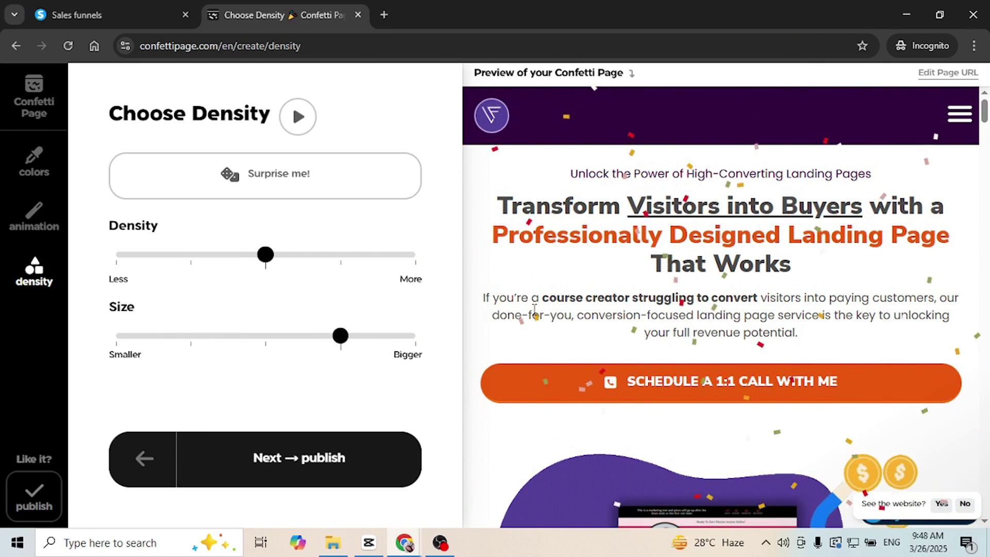
# Step: Proceed to publishing, choose the free confetti code and submit the passwordless registration with the account's e-mail address
pyautogui.click(290, 466)
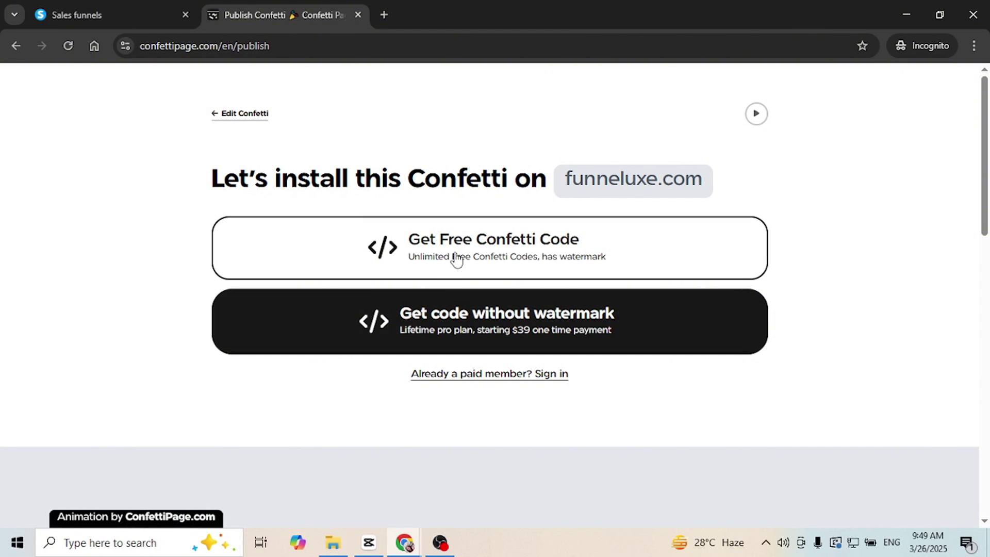
pyautogui.click(486, 262)
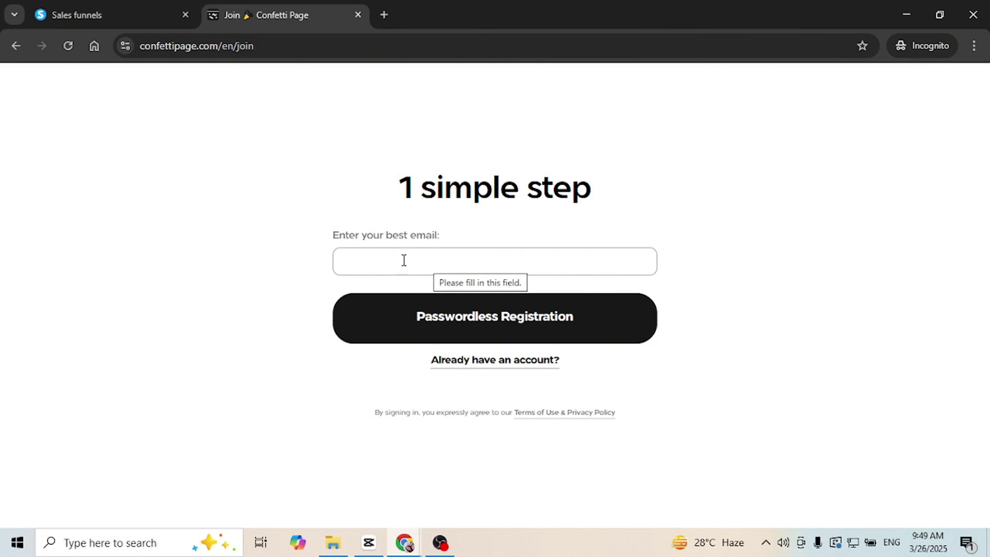
pyautogui.click(403, 261)
pyautogui.click(478, 330)
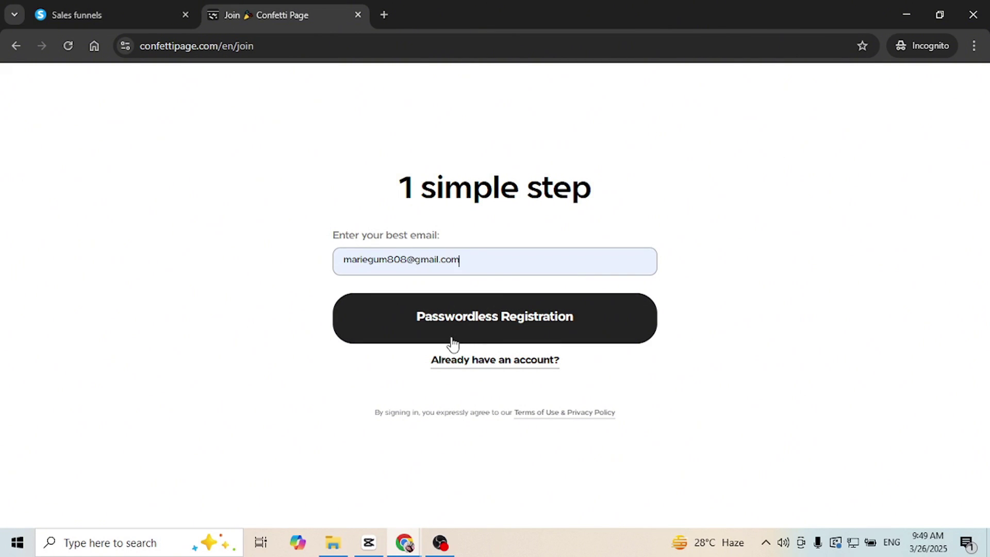
pyautogui.click(536, 335)
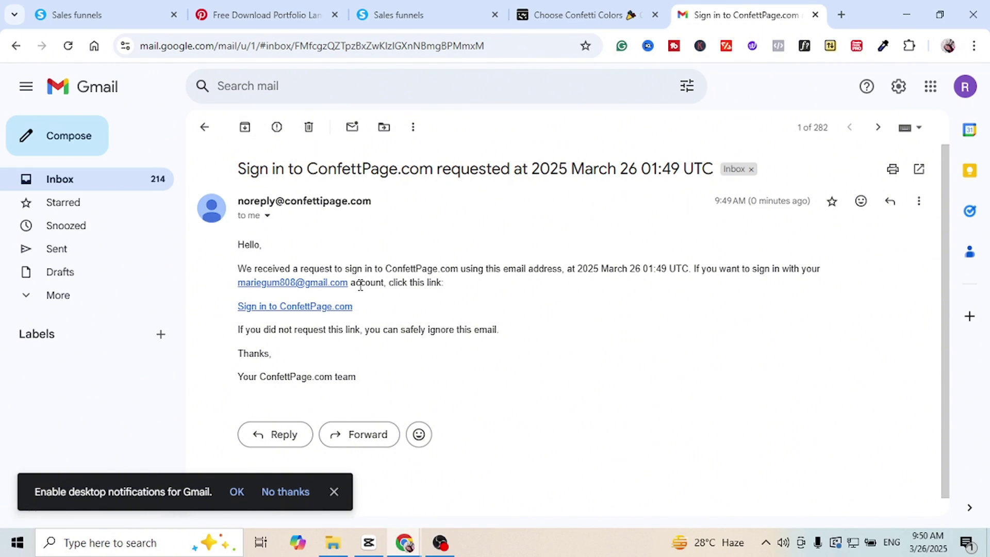
# Step: Sign in to ConfettiPage through the link in the received e-mail and continue with the unsaved confetti
pyautogui.click(315, 308)
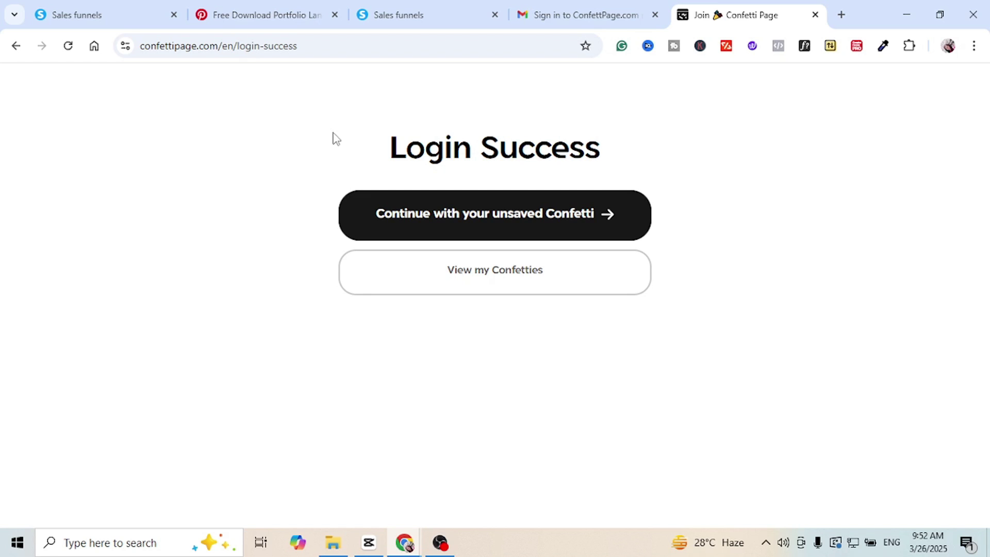
pyautogui.click(480, 220)
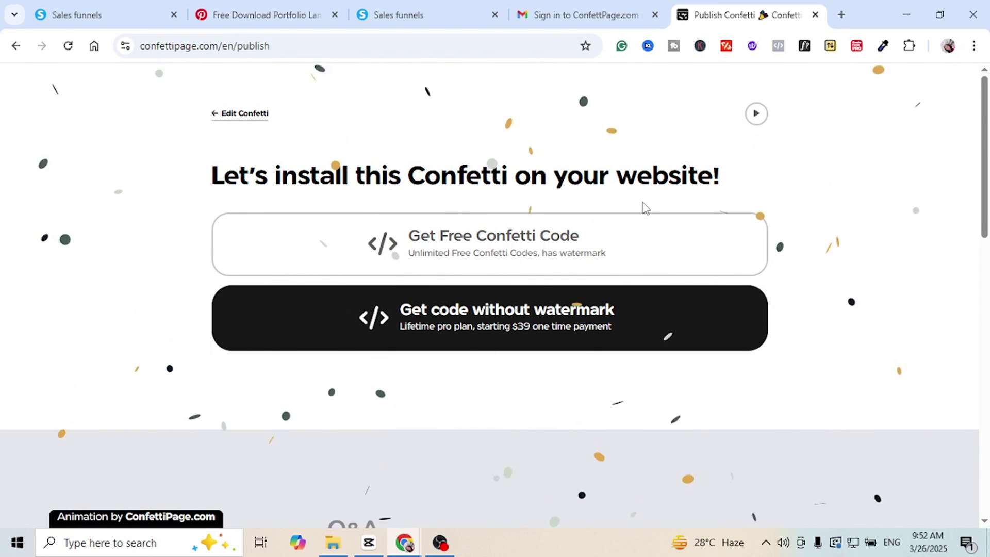
pyautogui.click(478, 243)
pyautogui.click(478, 238)
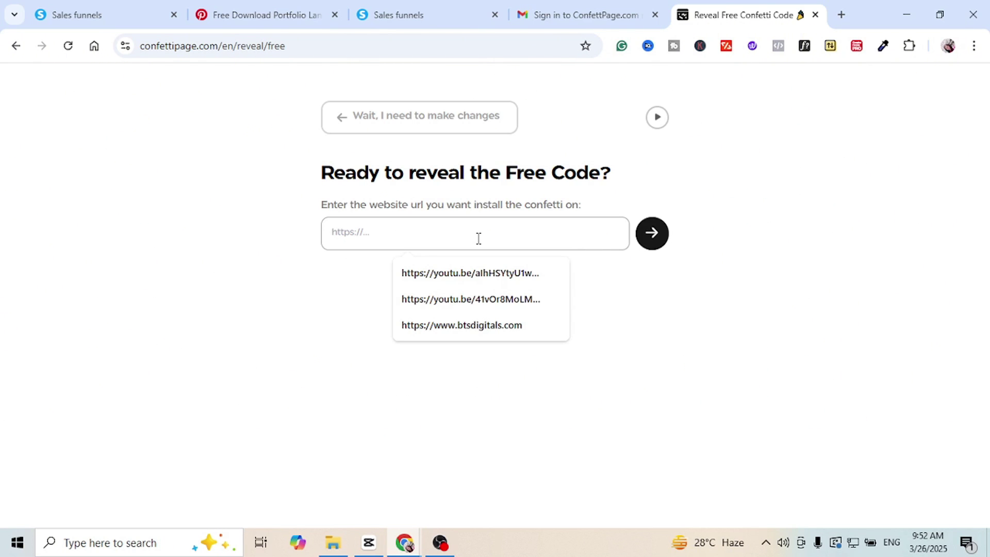
pyautogui.write('https://www.funneluxe.com/')
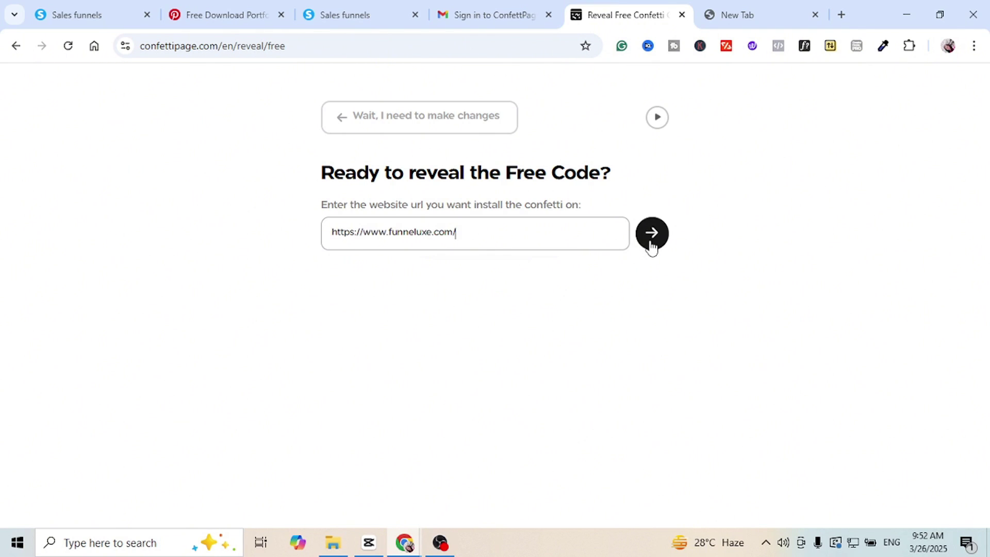
pyautogui.click(651, 242)
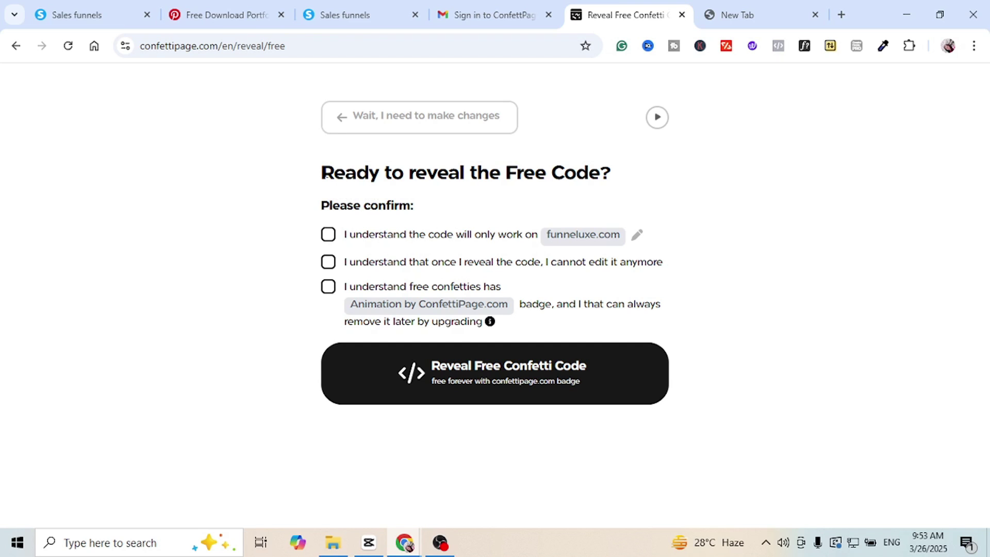
# Step: Accept all the confirmation statements and reveal the free confetti code
pyautogui.moveTo(325, 175); pyautogui.dragTo(612, 172)
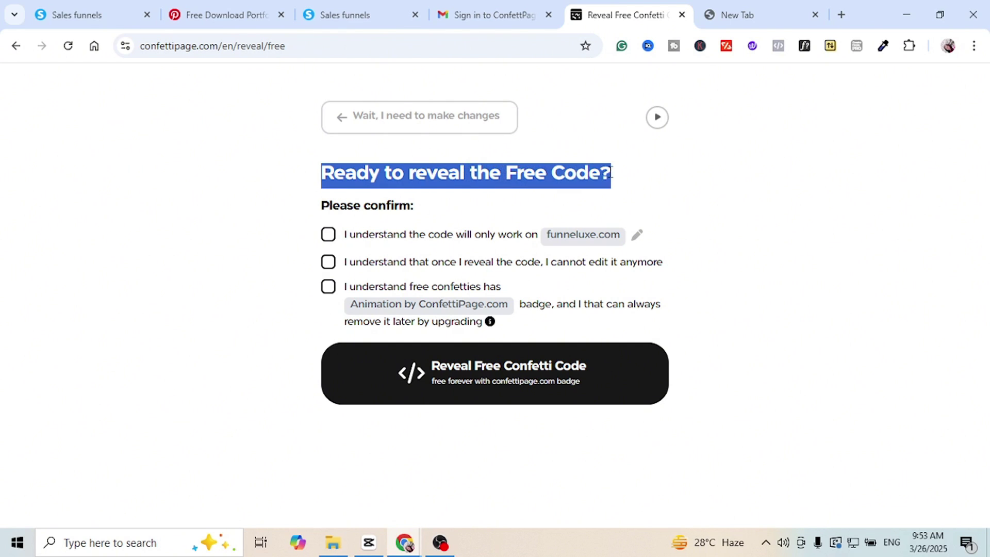
pyautogui.click(328, 237)
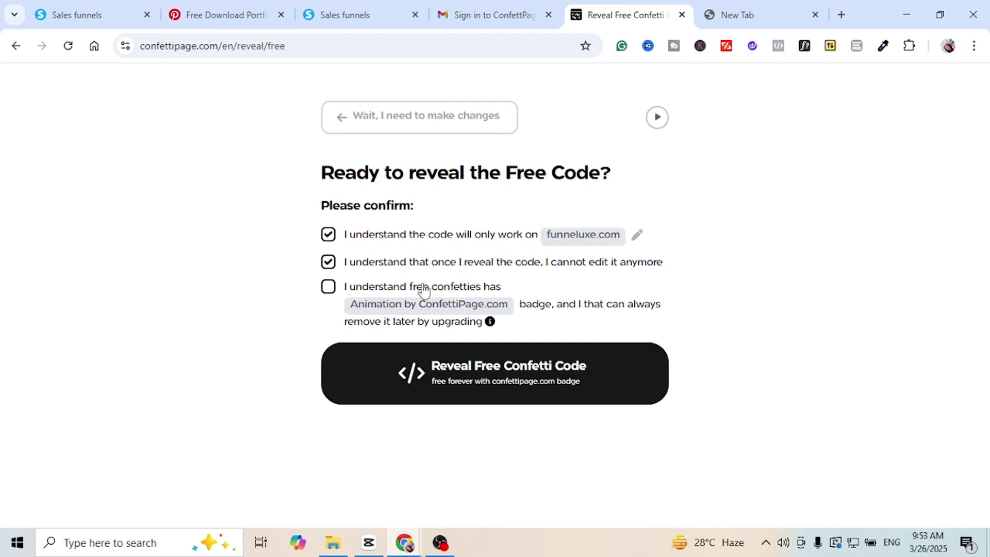
pyautogui.click(477, 392)
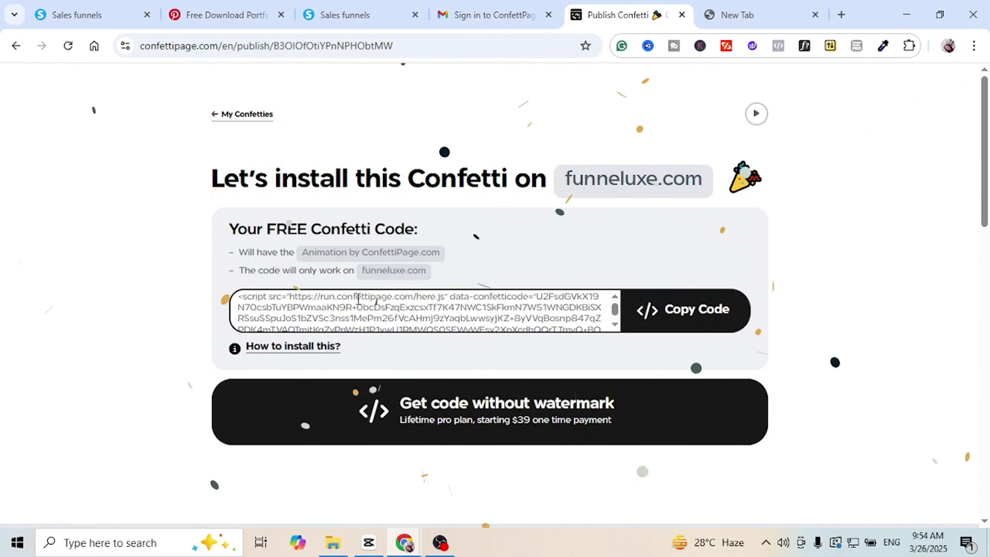
# Step: Copy the free confetti code and switch to the browser window with the systeme.io funnel
pyautogui.moveTo(232, 226); pyautogui.dragTo(430, 235)
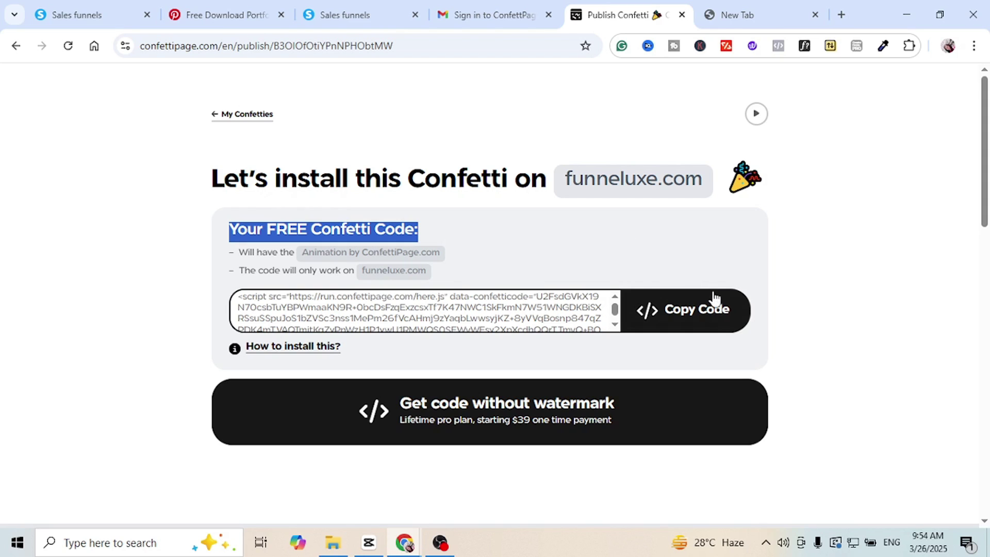
pyautogui.click(690, 319)
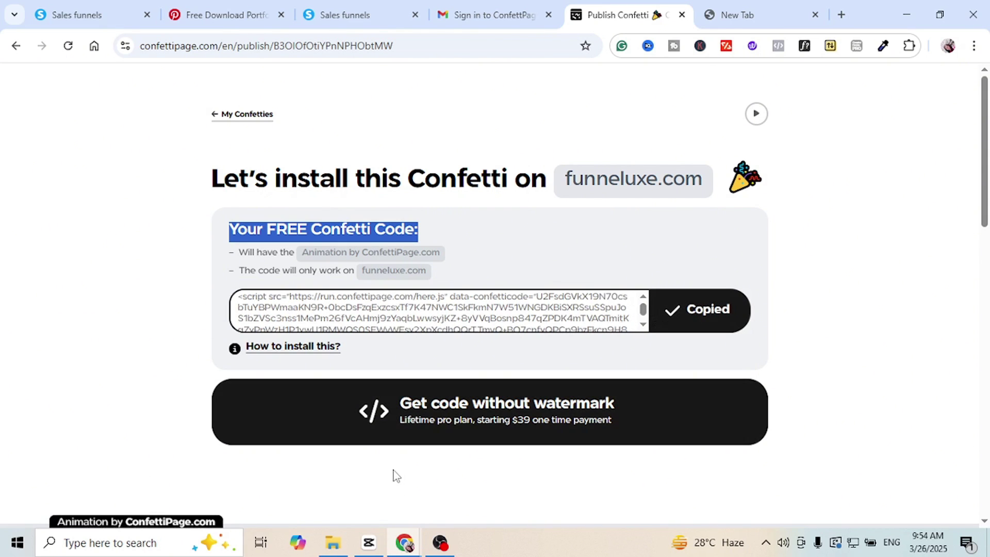
pyautogui.click(403, 549)
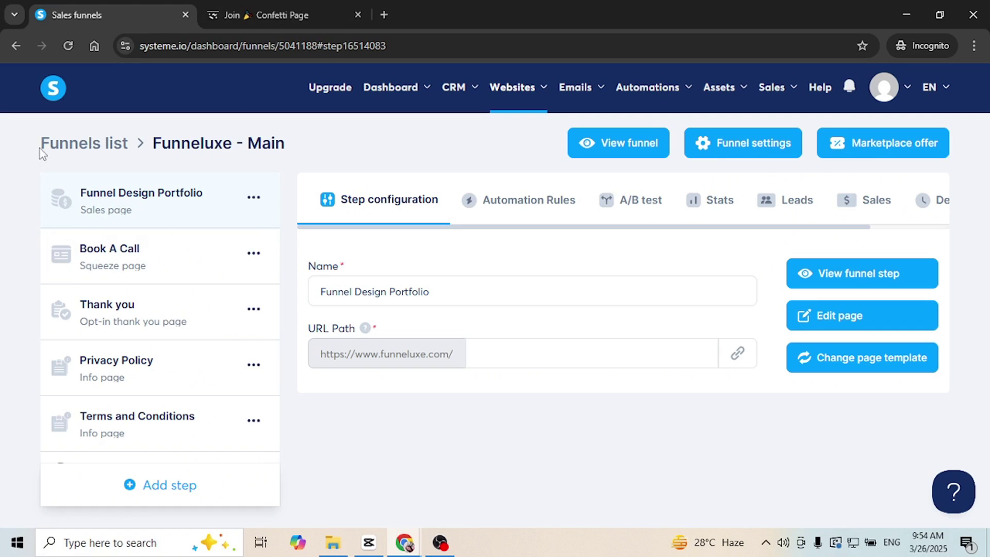
# Step: Preview the "You're Booked!" thank-you page from the systeme.io editor, look through it and return to the editor
pyautogui.moveTo(511, 93)
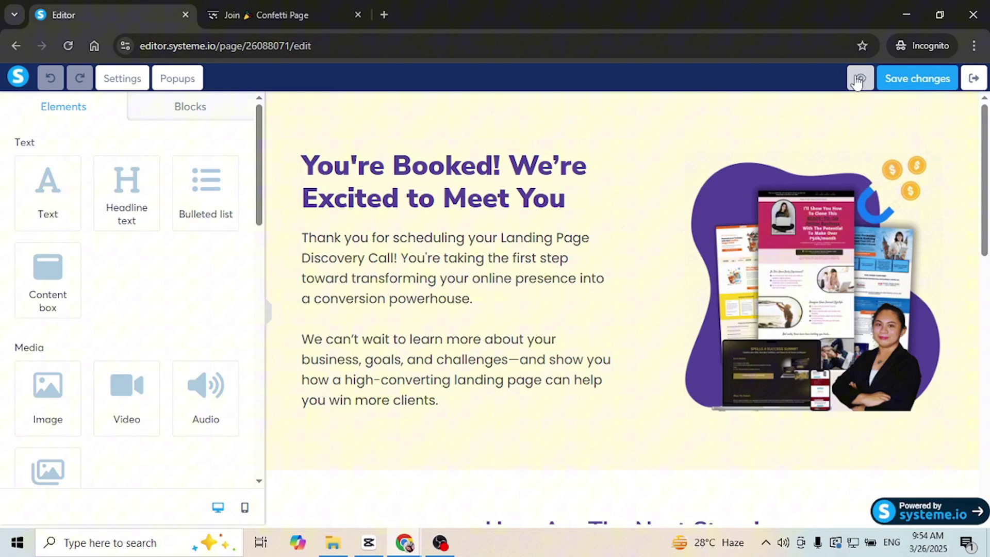
pyautogui.click(858, 79)
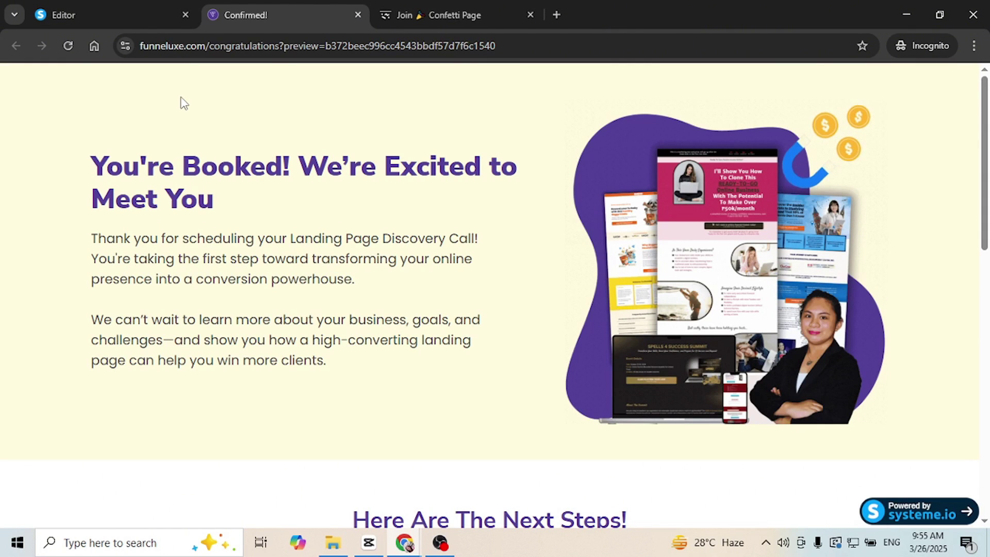
pyautogui.moveTo(986, 155); pyautogui.dragTo(988, 345)
pyautogui.click(94, 7)
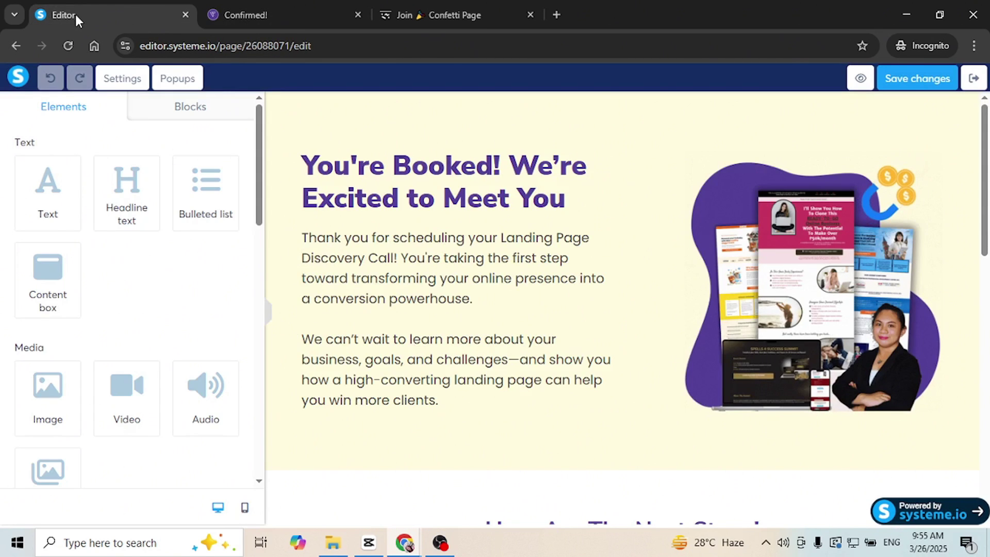
# Step: Paste the copied confetti script on a new line below the closing style tag in the page's header code and save the code
pyautogui.click(124, 83)
pyautogui.scroll(-10, 253, 298)
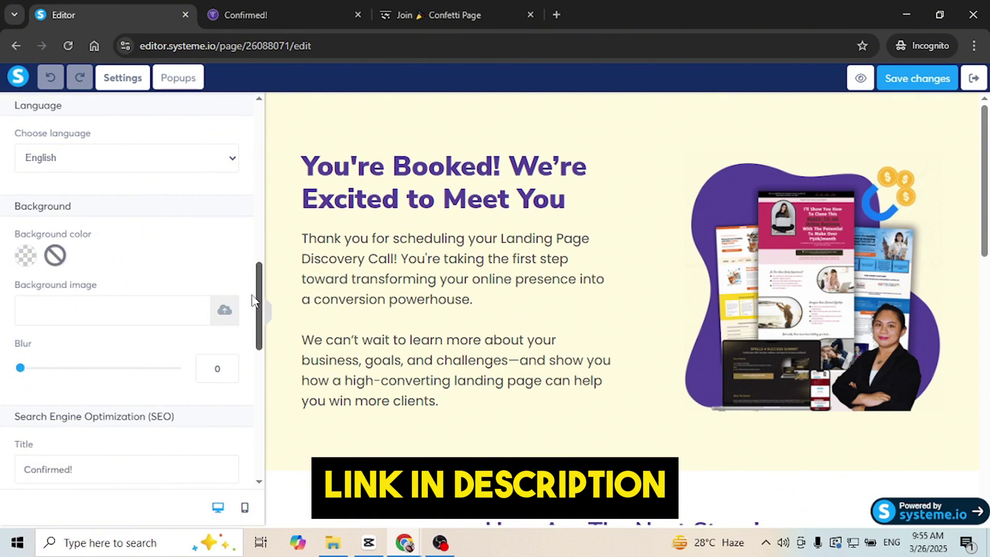
pyautogui.scroll(-8, 252, 295)
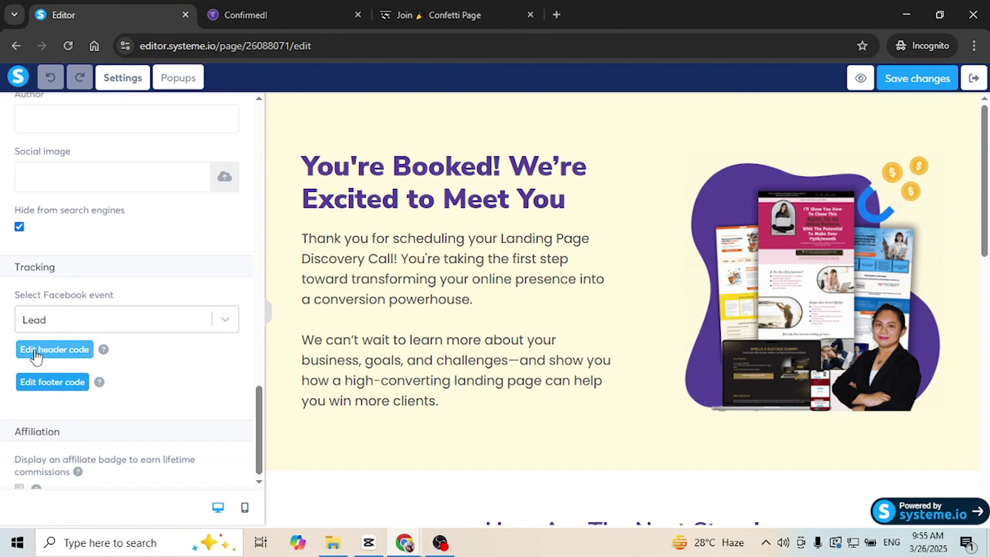
pyautogui.click(34, 350)
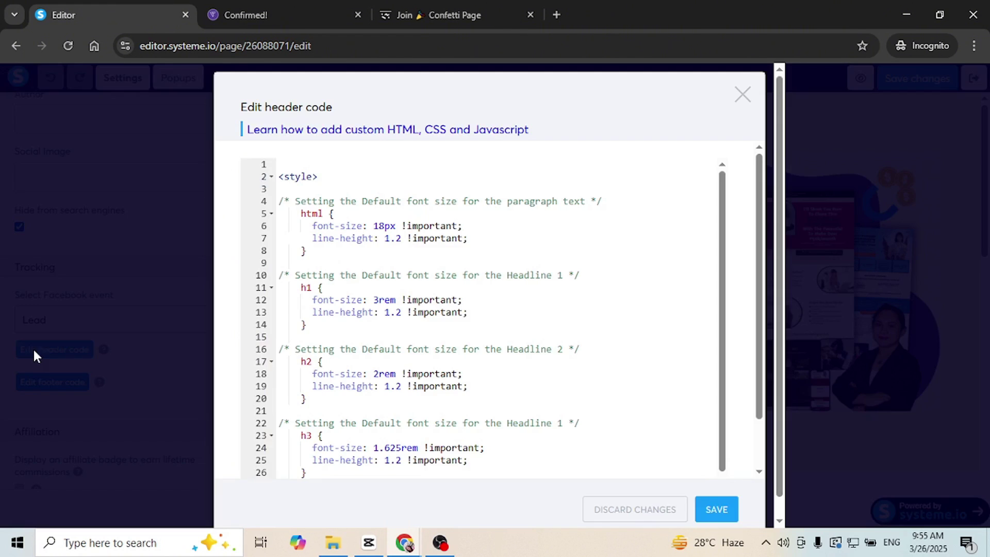
pyautogui.scroll(-5, 450, 264)
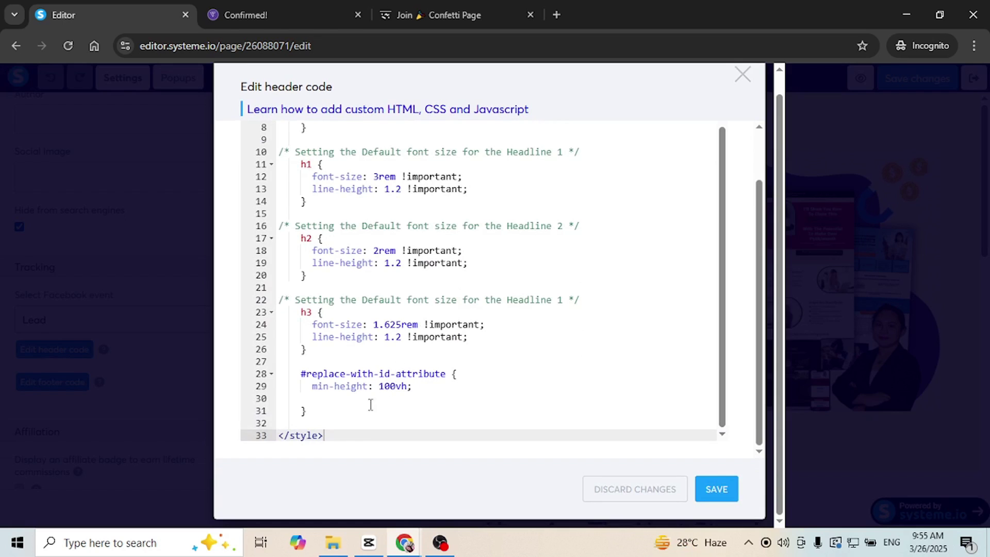
pyautogui.press('Return')
pyautogui.press('Return')
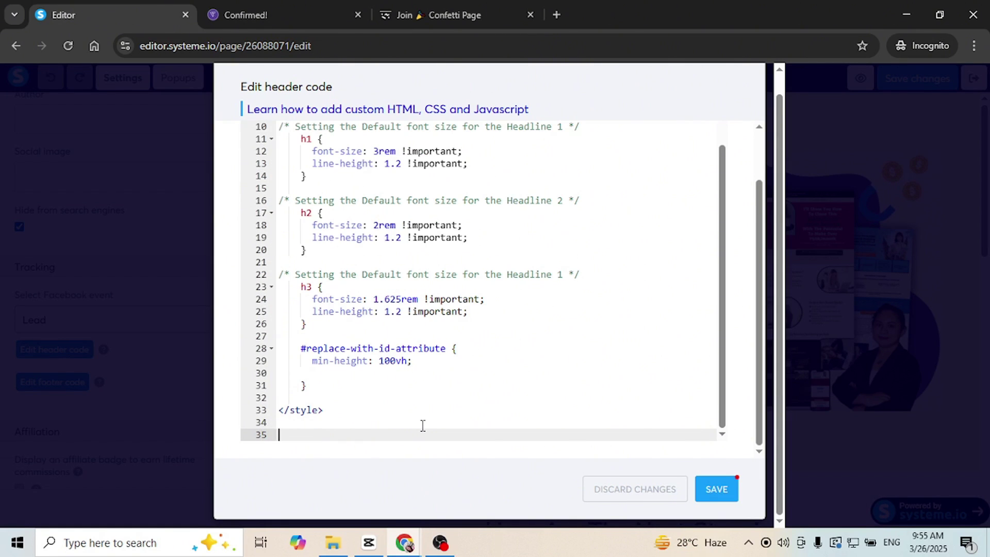
pyautogui.hotkey('ctrl', 'v')
pyautogui.press('Home')
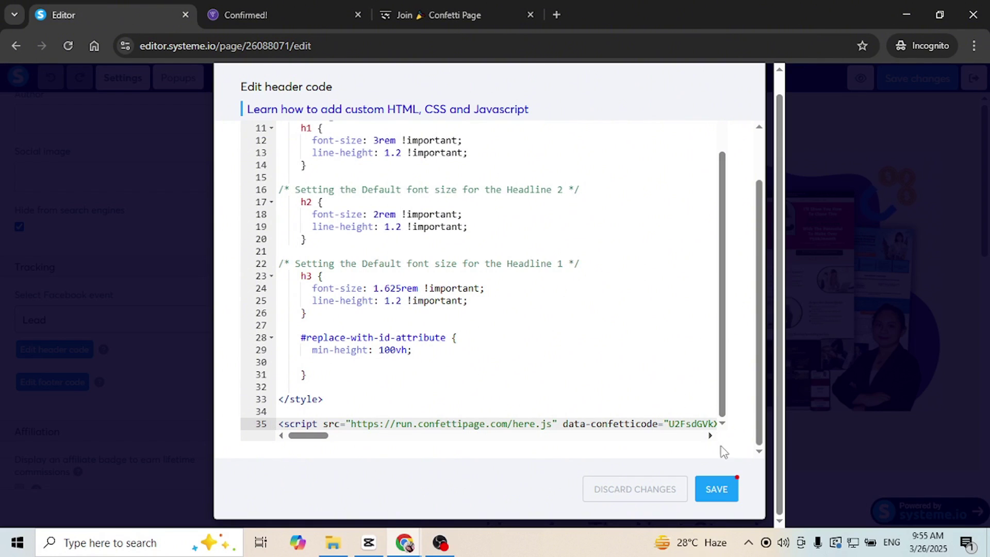
pyautogui.click(717, 490)
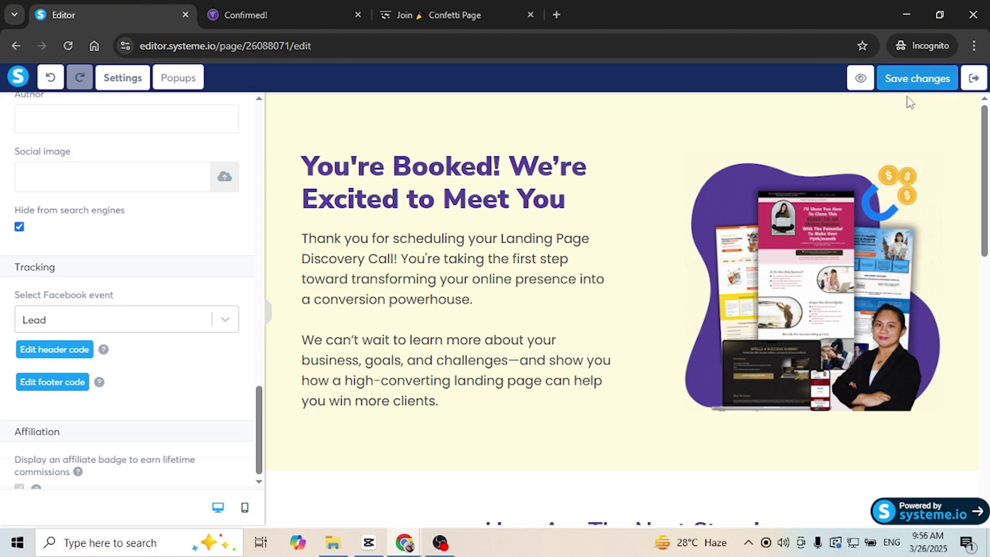
# Step: Save the page changes and preview the thank-you page to check the confetti animation and its ConfettiPage badge
pyautogui.click(920, 79)
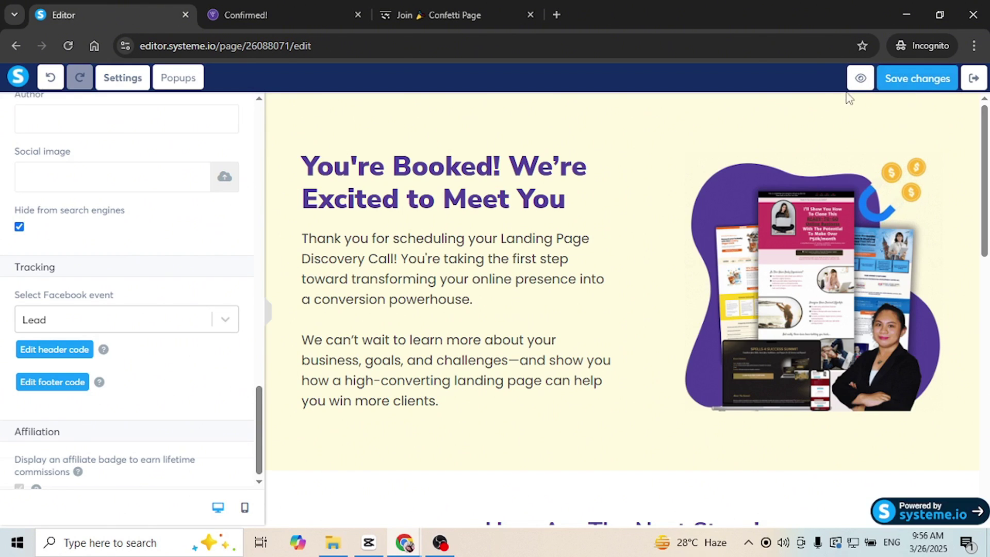
pyautogui.click(859, 80)
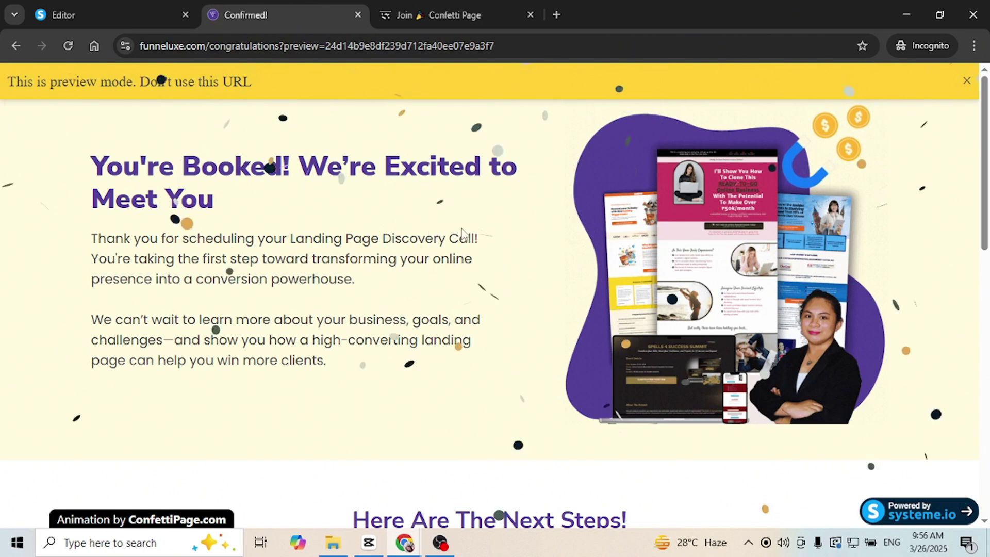
pyautogui.moveTo(979, 134); pyautogui.dragTo(122, 512)
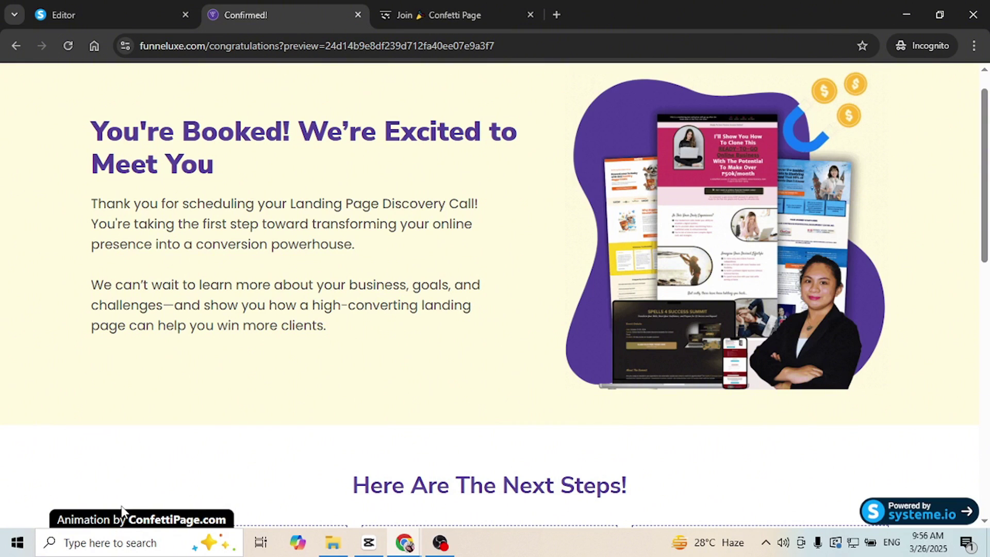